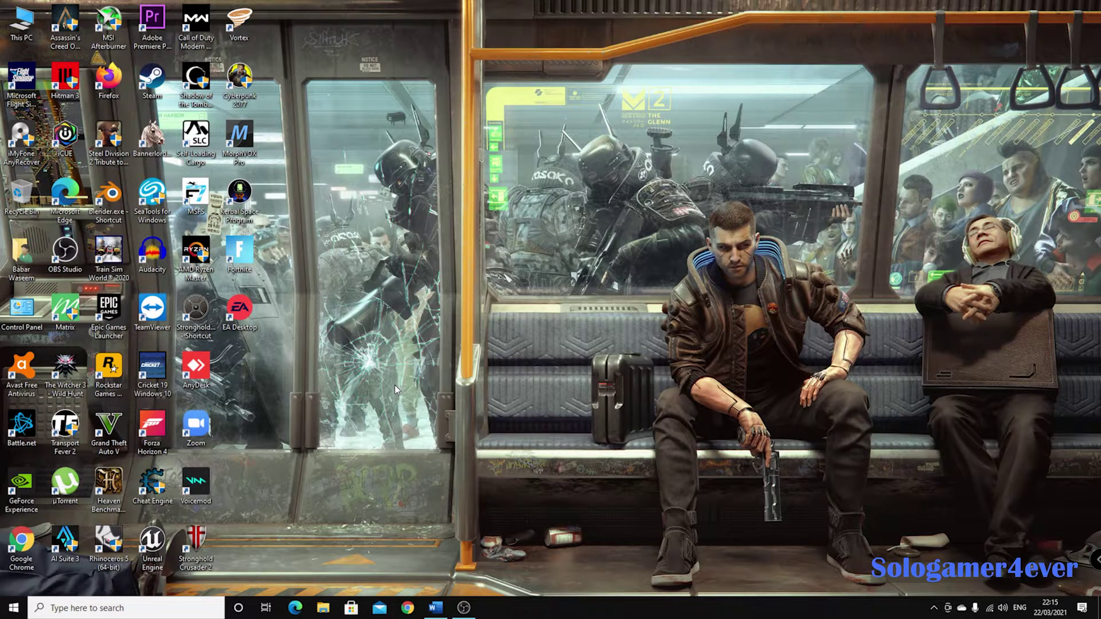
Select the Microsoft Flight Simulator, Grand Theft Auto V and Call of Duty shortcuts on the desktop
left_click(22, 83)
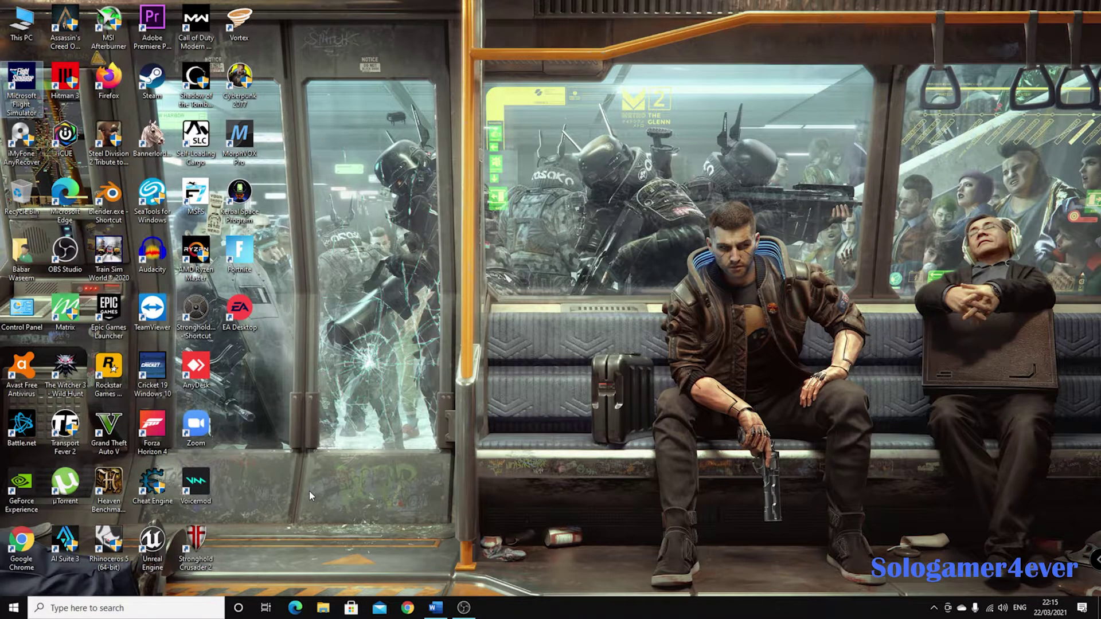
left_click(103, 424)
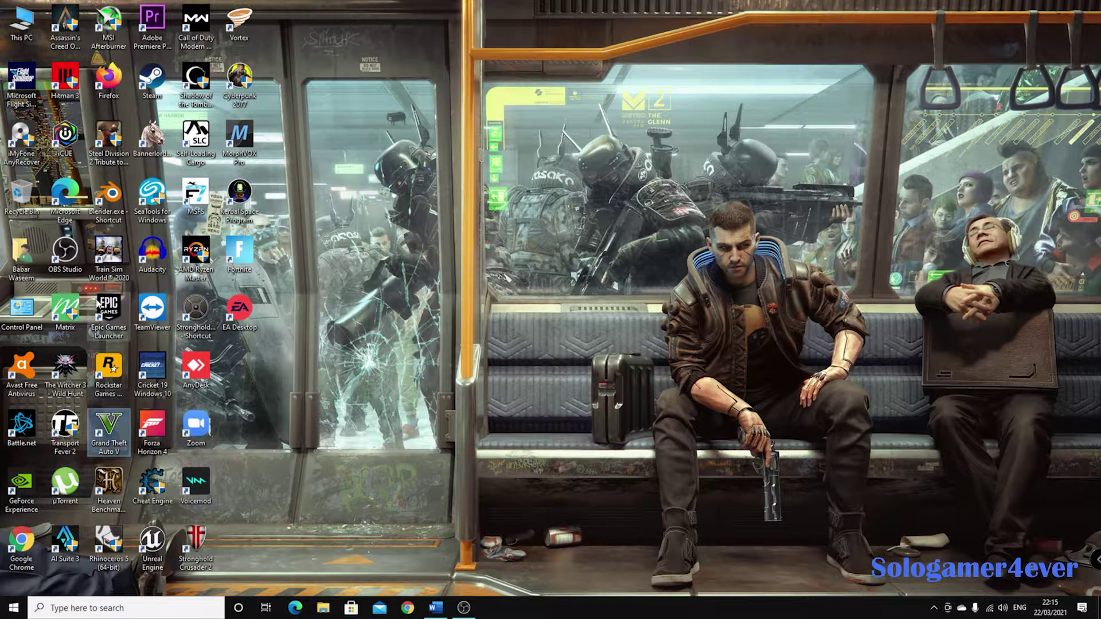
left_click(196, 26)
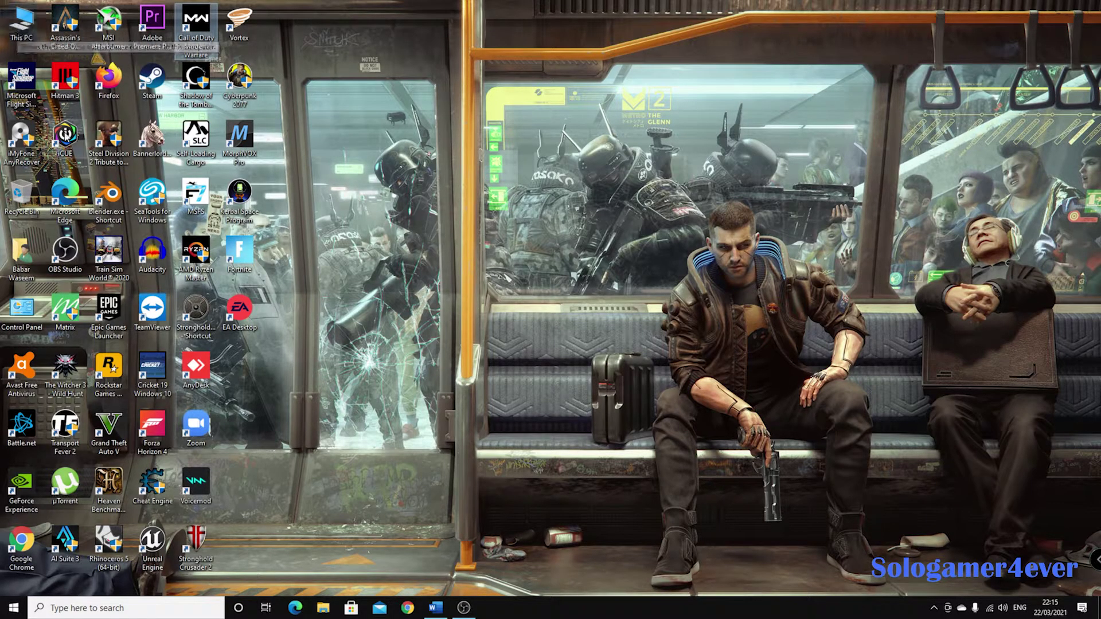
Open This PC, refresh its view and display the Computer ribbon's system options
left_click(22, 86)
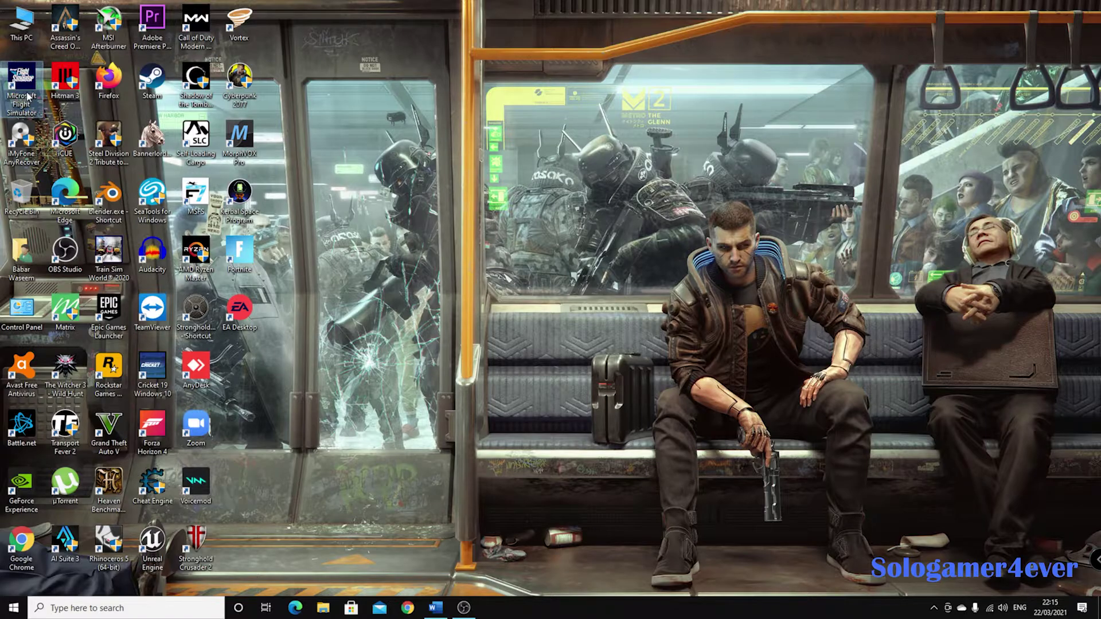
double_click(31, 33)
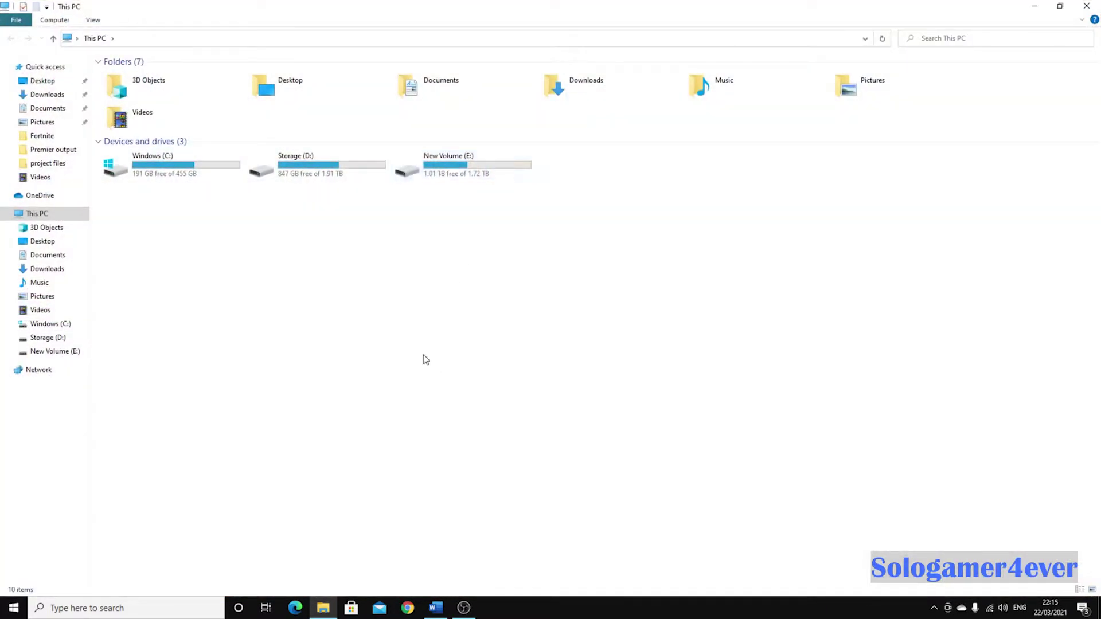
right_click(420, 327)
left_click(450, 373)
left_click(54, 20)
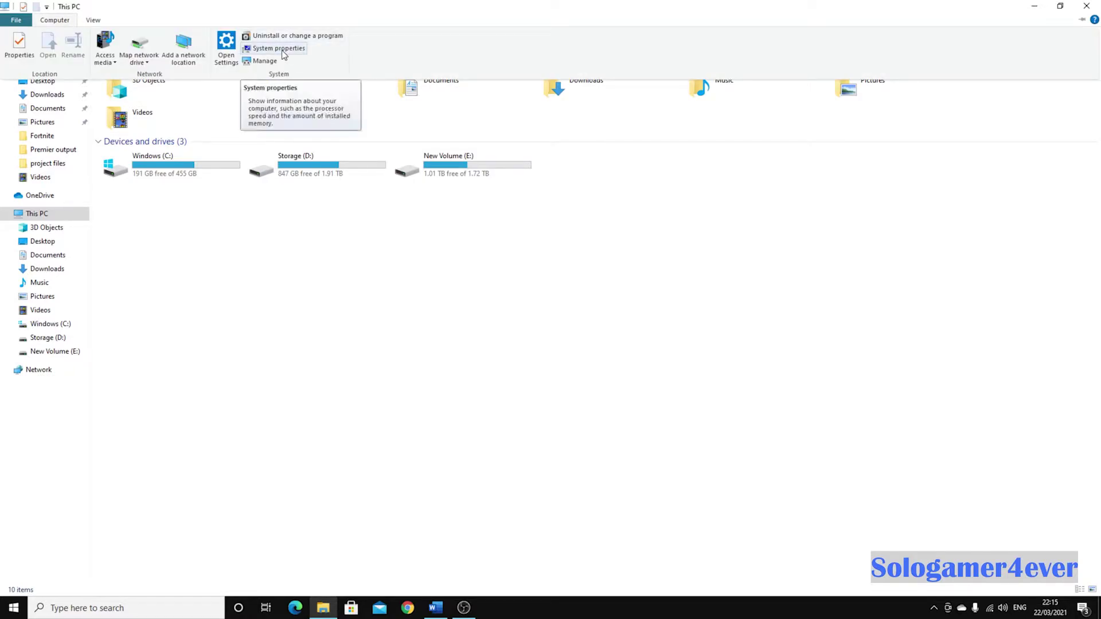
Go from the About page to Advanced system settings and move System Properties aside
left_click(281, 50)
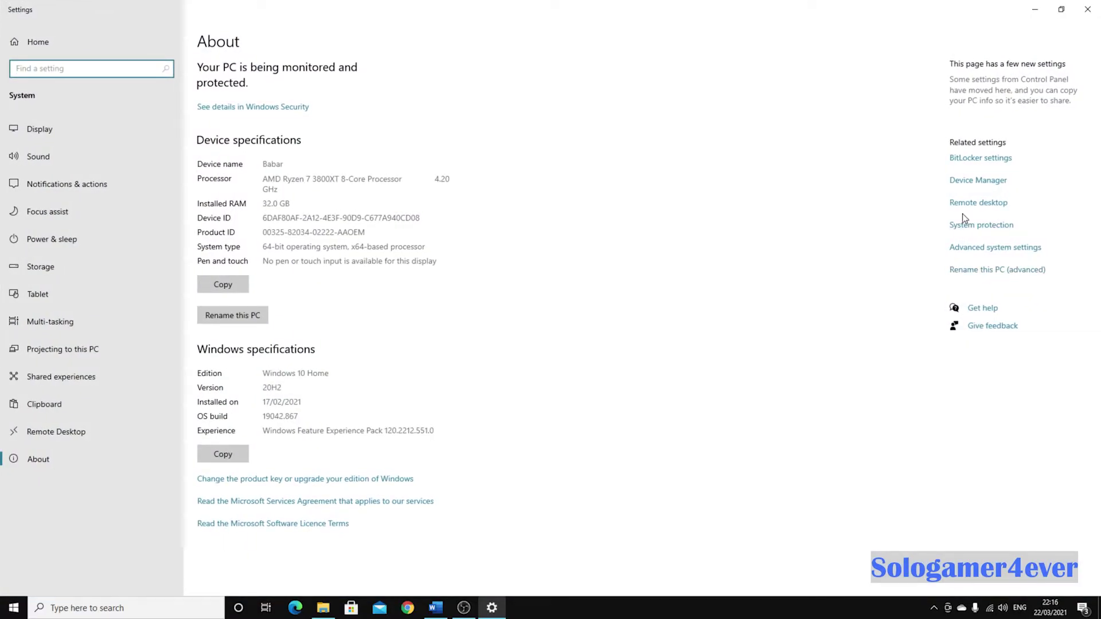
left_click(991, 248)
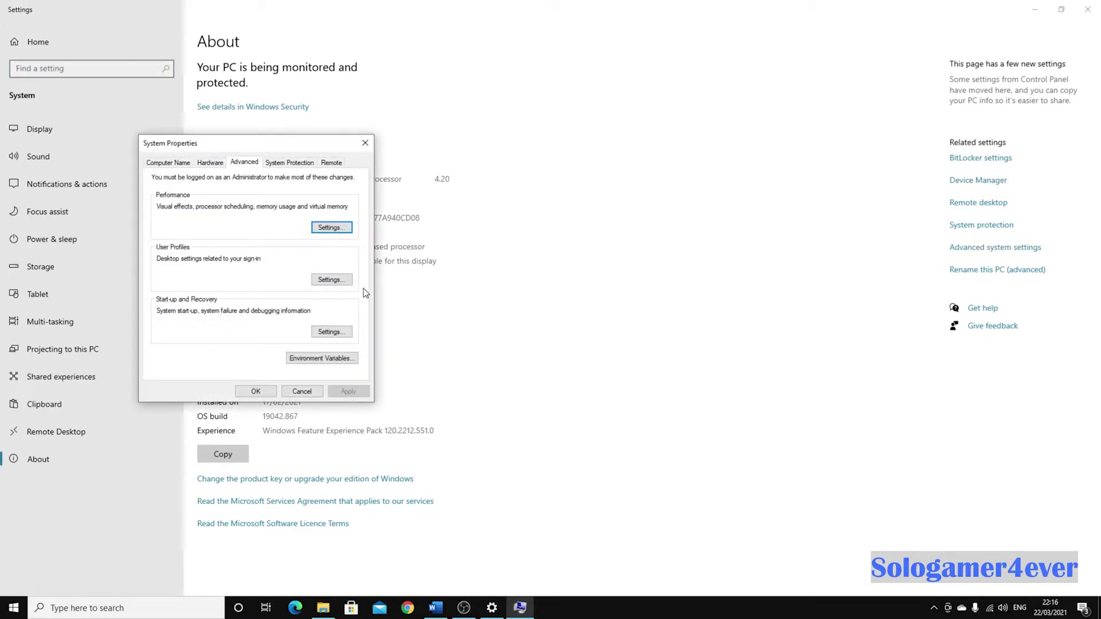
left_click_drag(261, 144, 521, 207)
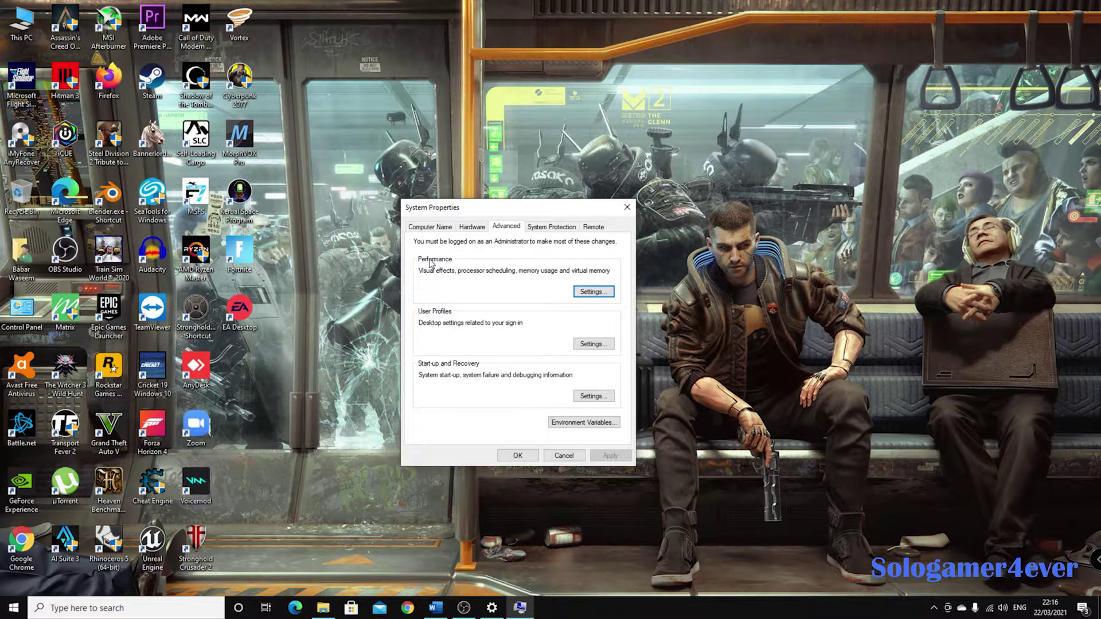
Open Performance Options on its Advanced tab, showing the 4000 MB total paging file
left_click(581, 293)
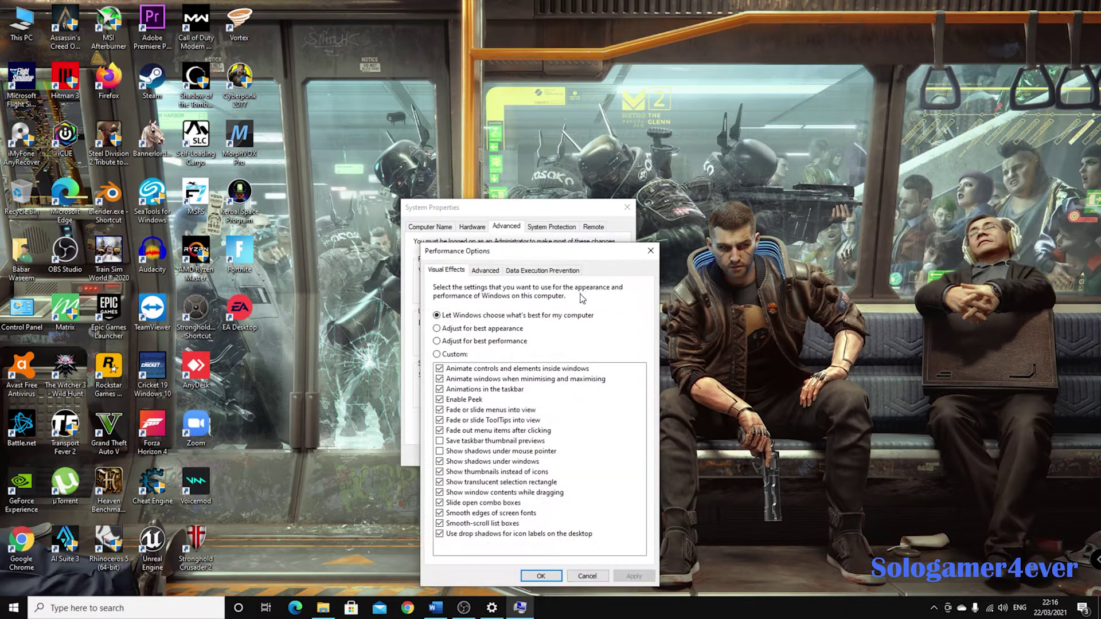
left_click_drag(588, 213, 592, 197)
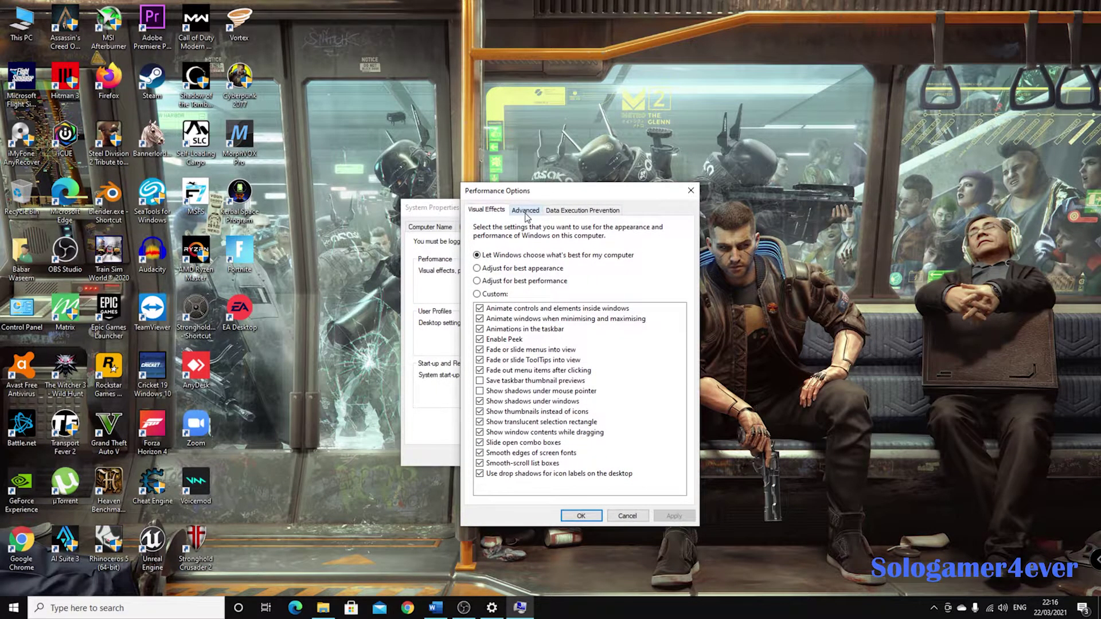
left_click_drag(523, 200, 540, 195)
left_click(542, 207)
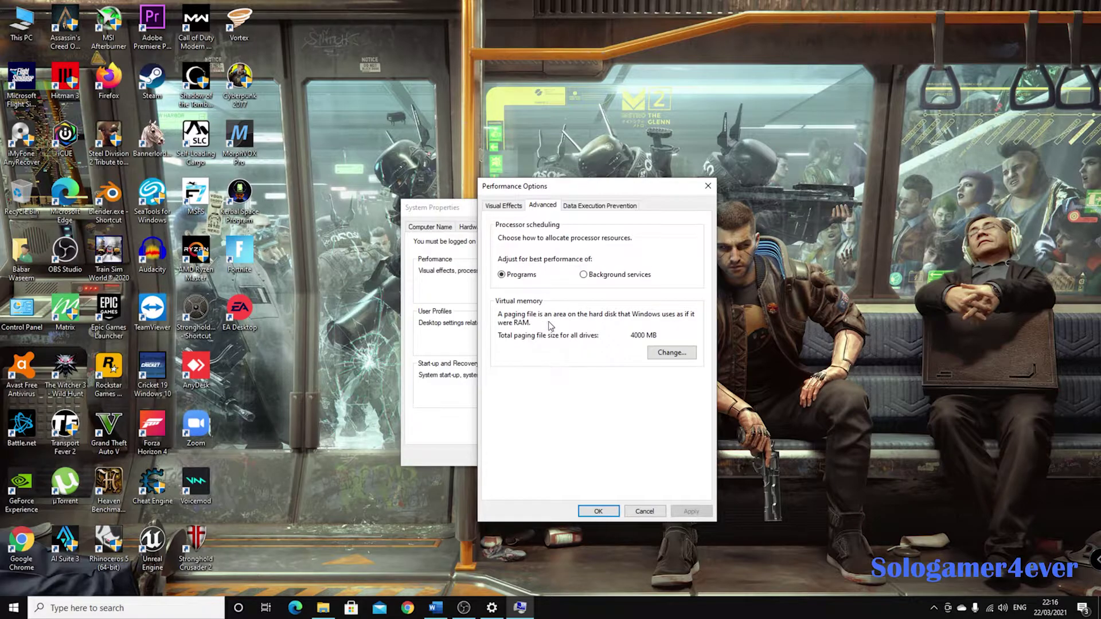
Open Virtual Memory and review the C:, D: and E: paging settings, leaving D: on custom size
left_click(671, 352)
left_click(630, 280)
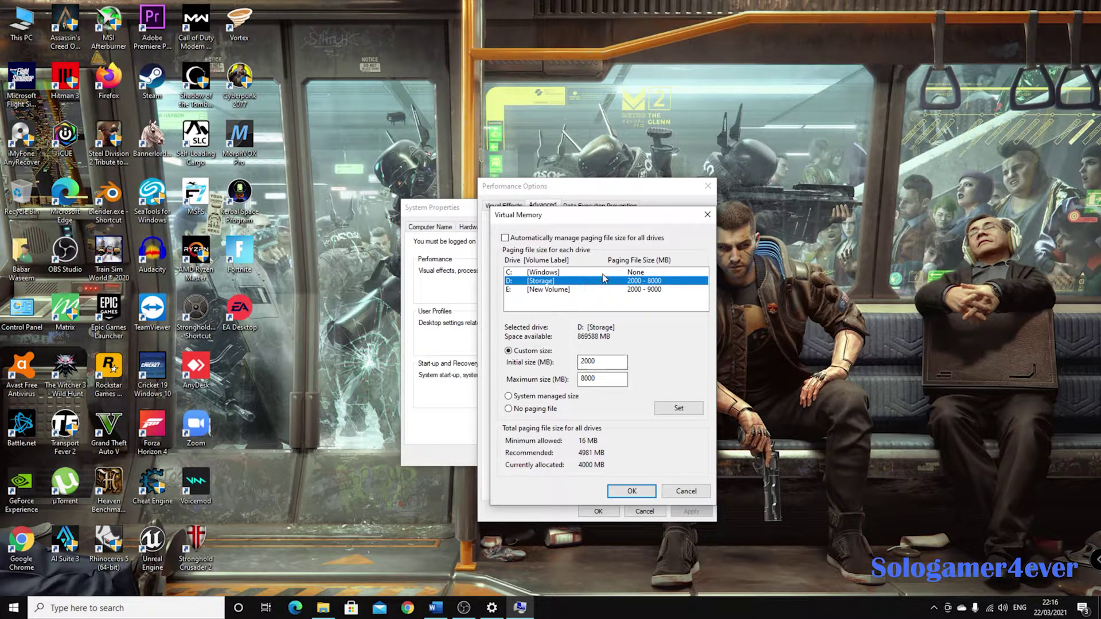
left_click(550, 273)
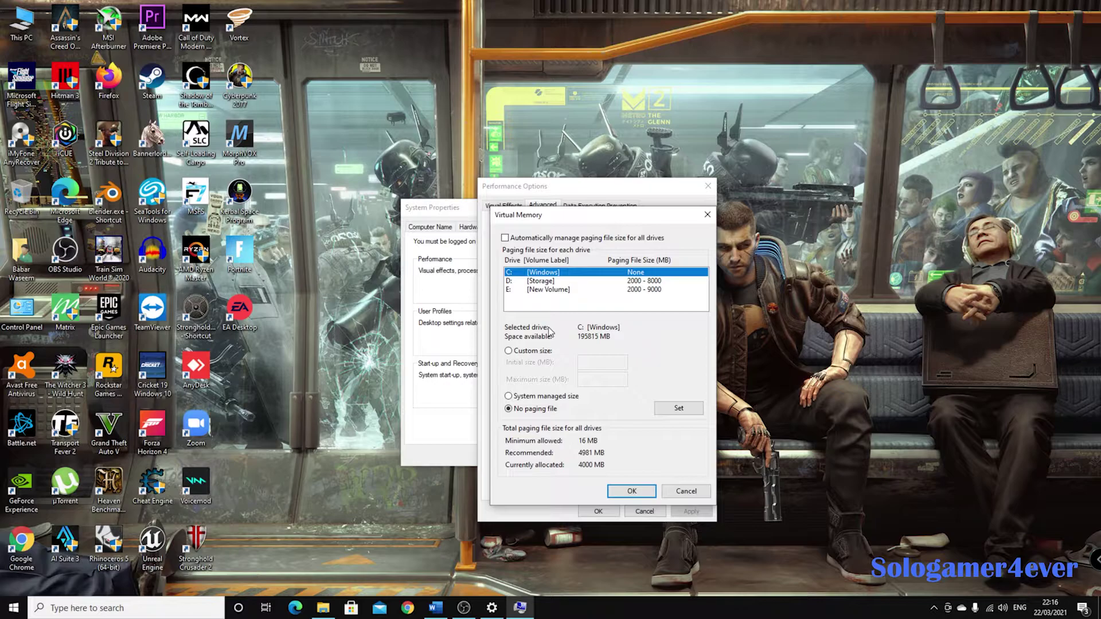
left_click(557, 281)
left_click(555, 291)
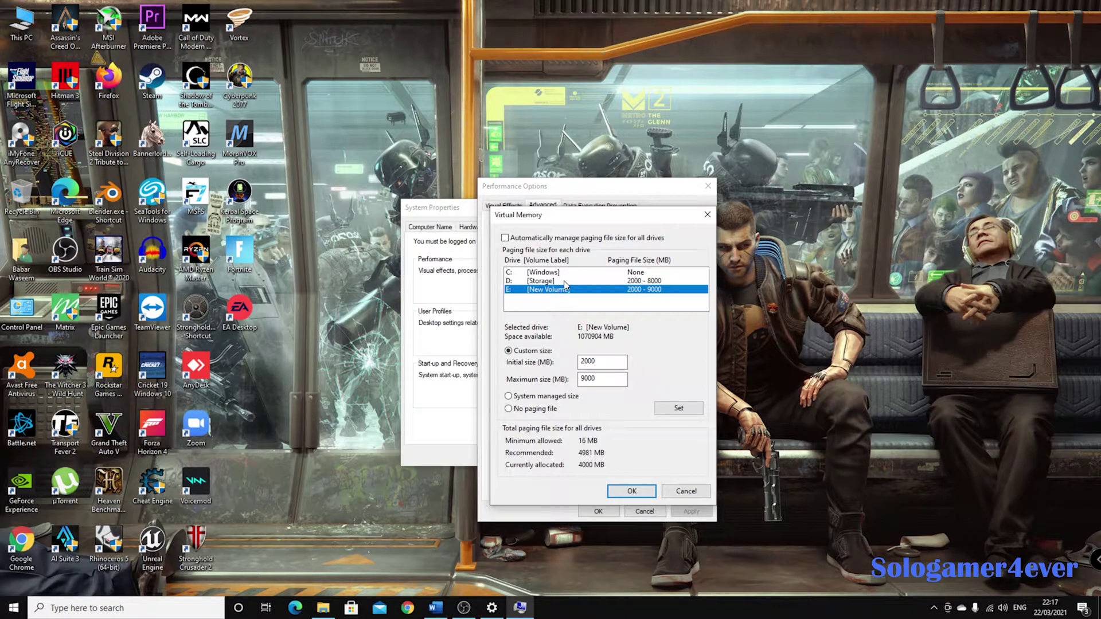
left_click(564, 281)
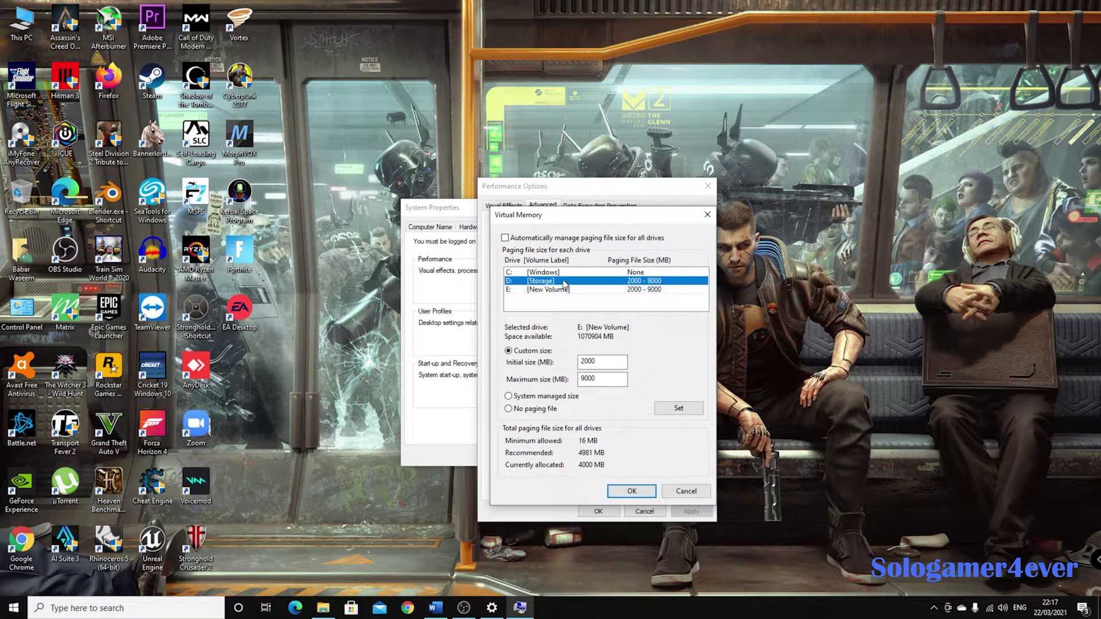
left_click(526, 399)
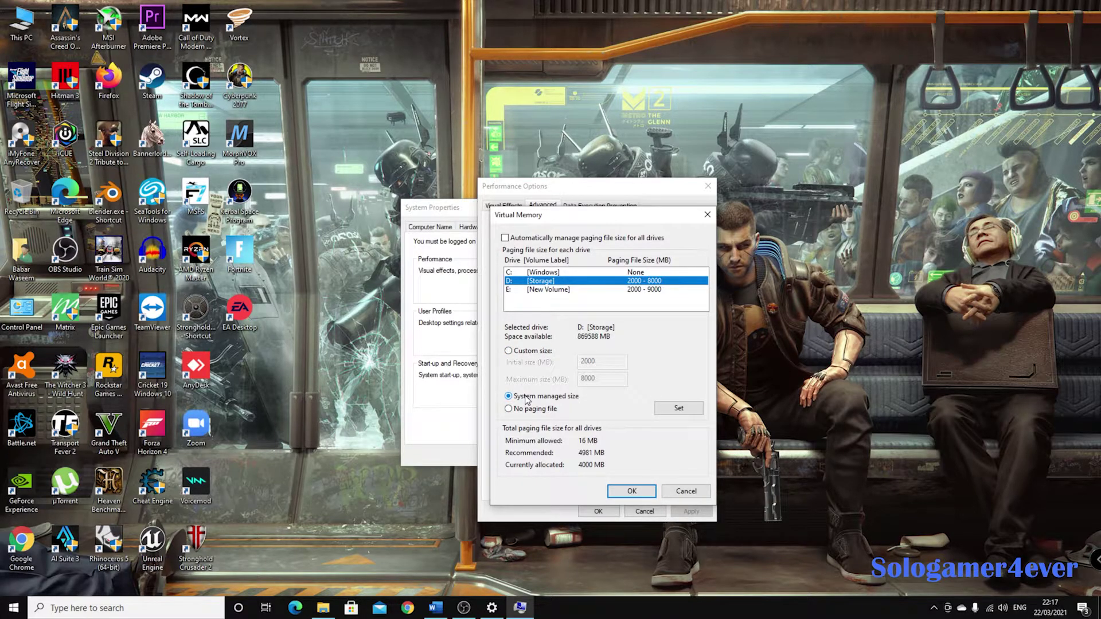
left_click(540, 353)
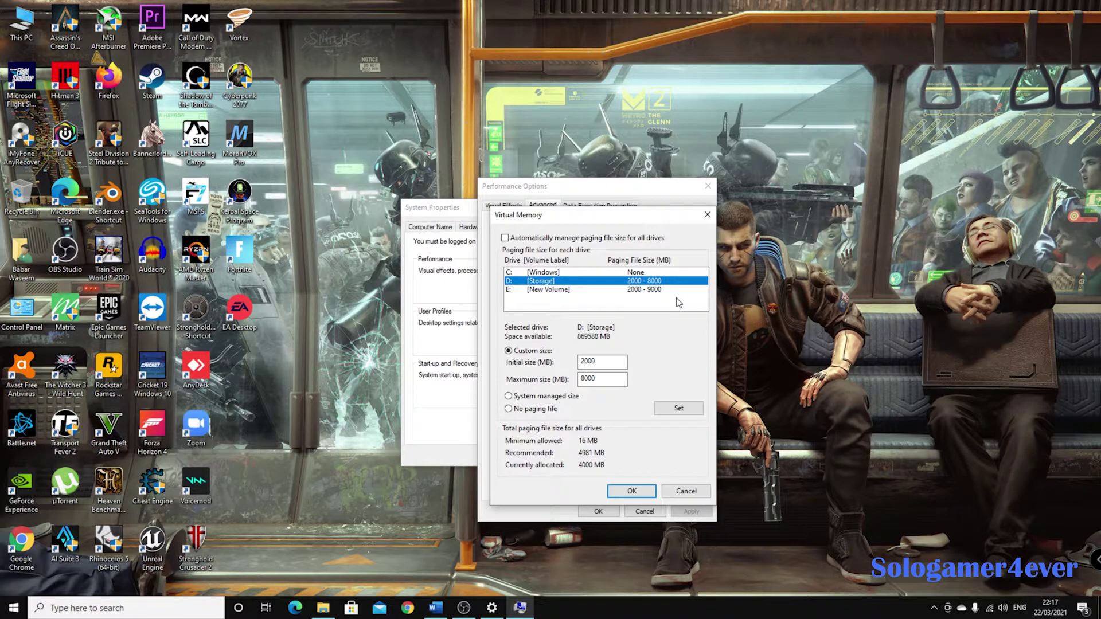
Change E: New Volume's maximum paging size from 9000 to 8000 MB, keeping 2000 MB initial, and set it
left_click(634, 289)
left_click(633, 282)
left_click(658, 290)
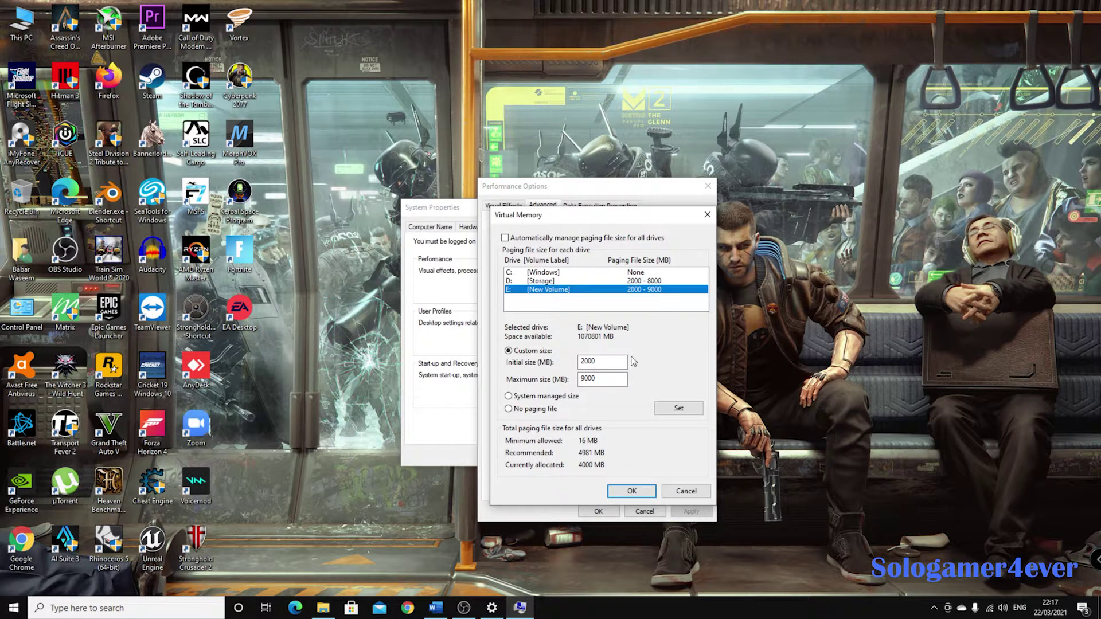
left_click(582, 379)
key("BackSpace")
type("8")
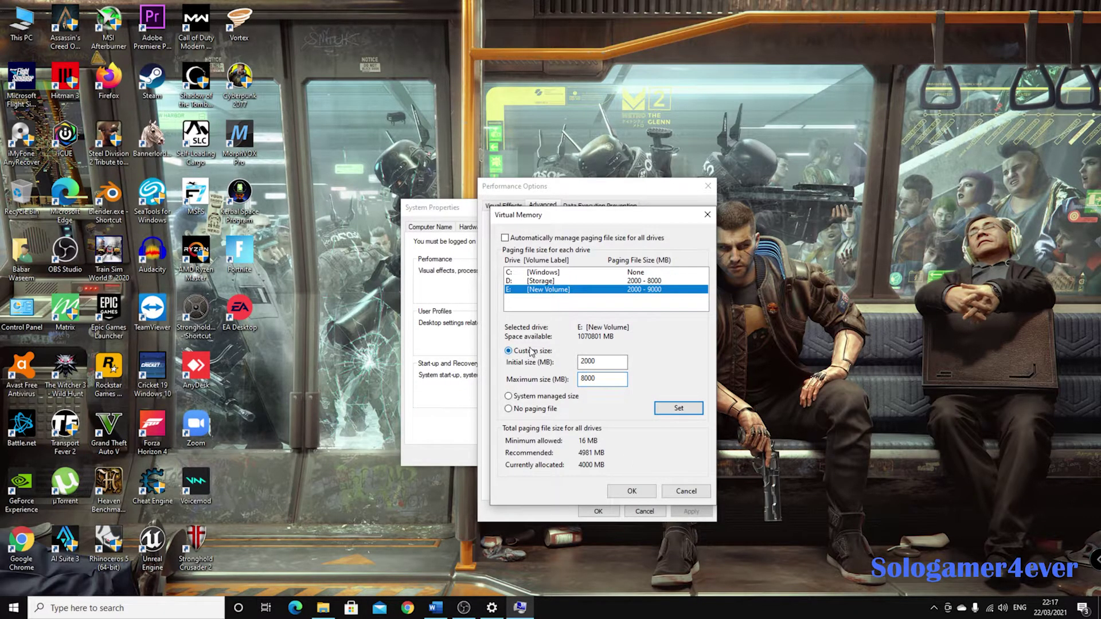
double_click(594, 362)
double_click(599, 379)
left_click(677, 409)
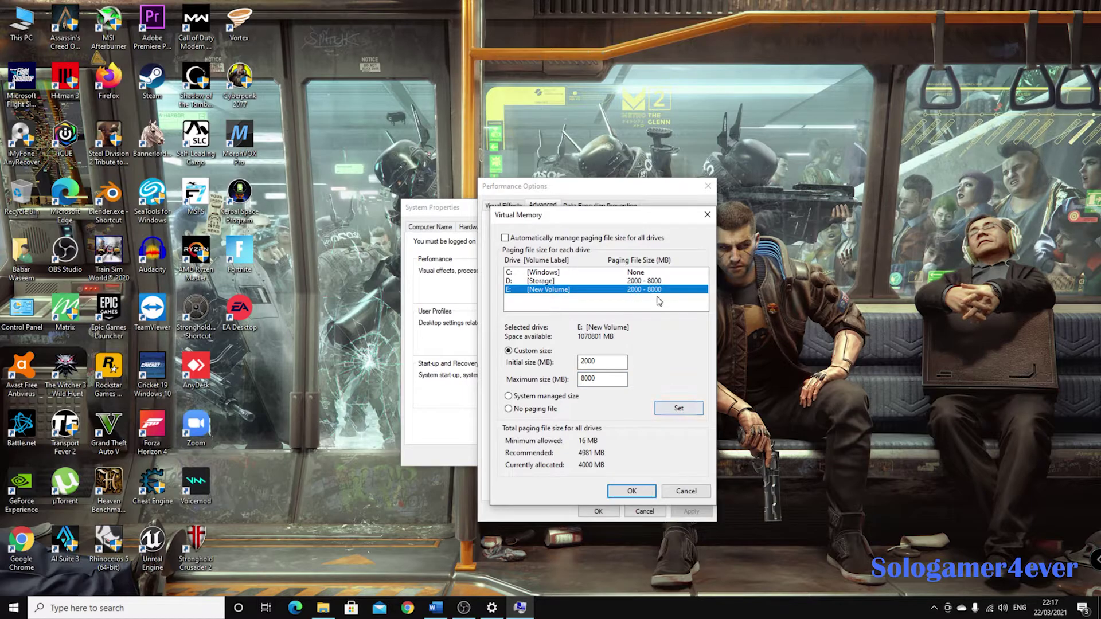
key("Up")
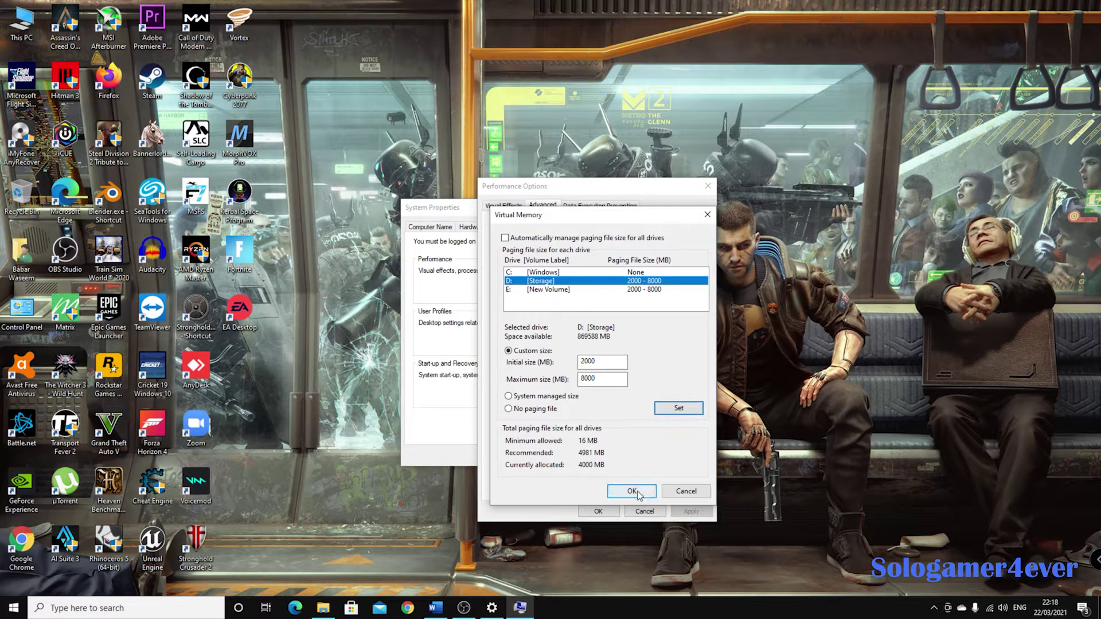
Confirm the paging changes through Virtual Memory, the restart notice, Performance Options and System Properties
left_click(638, 491)
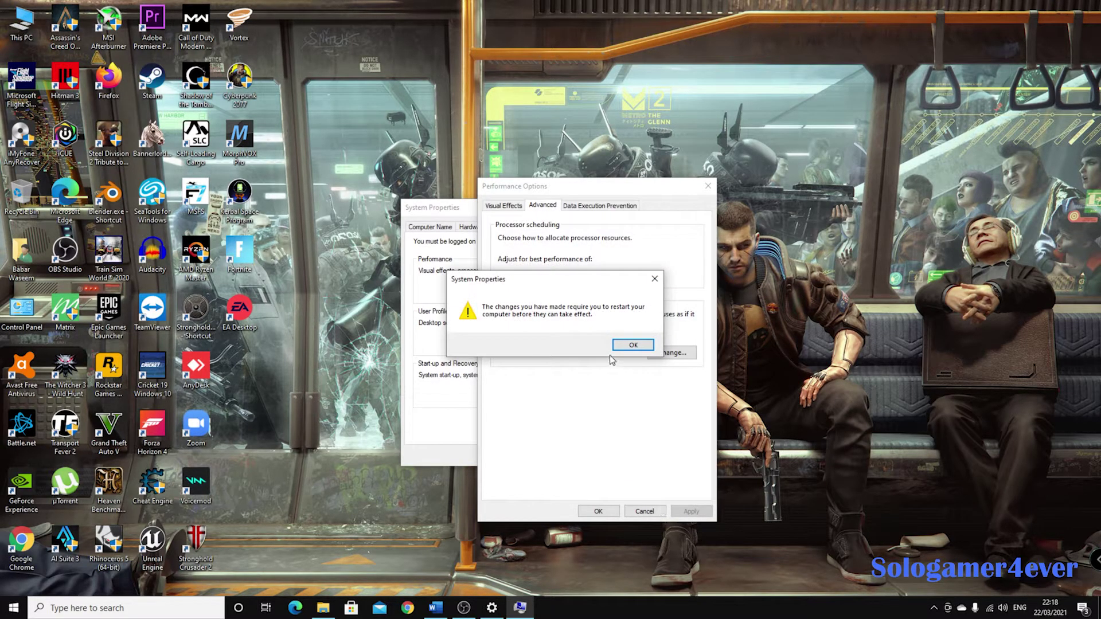
left_click(632, 346)
left_click(691, 511)
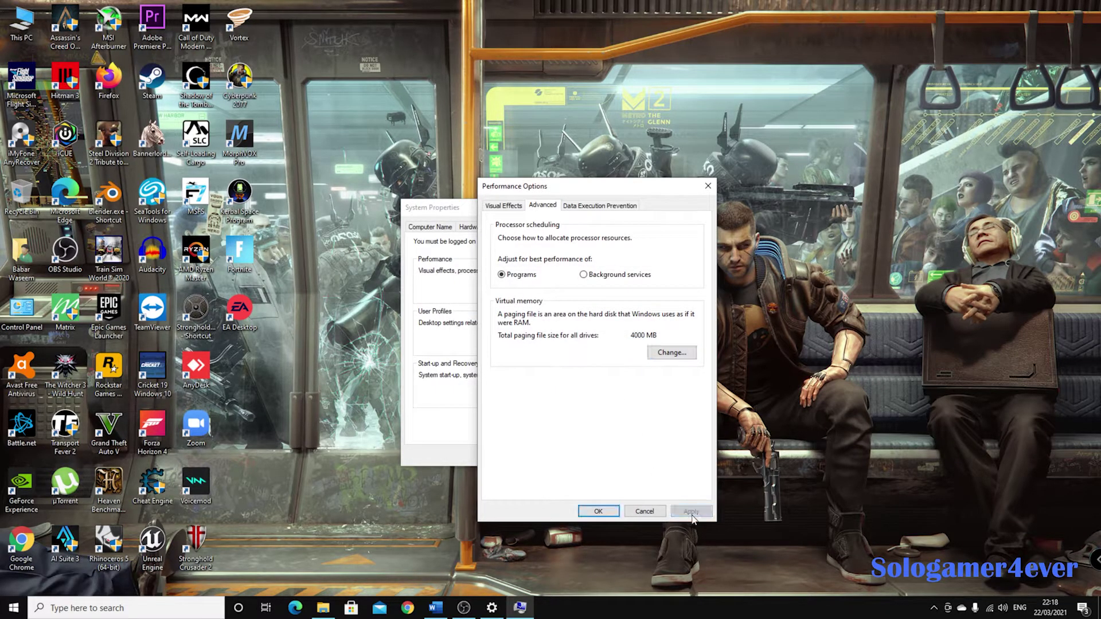
left_click(598, 510)
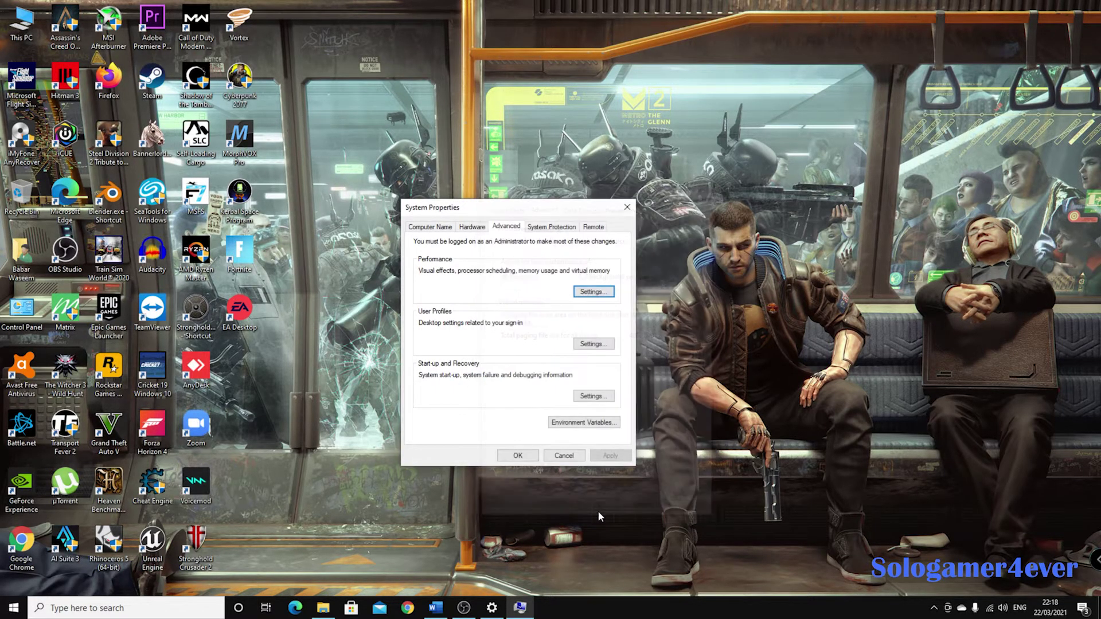
left_click(529, 458)
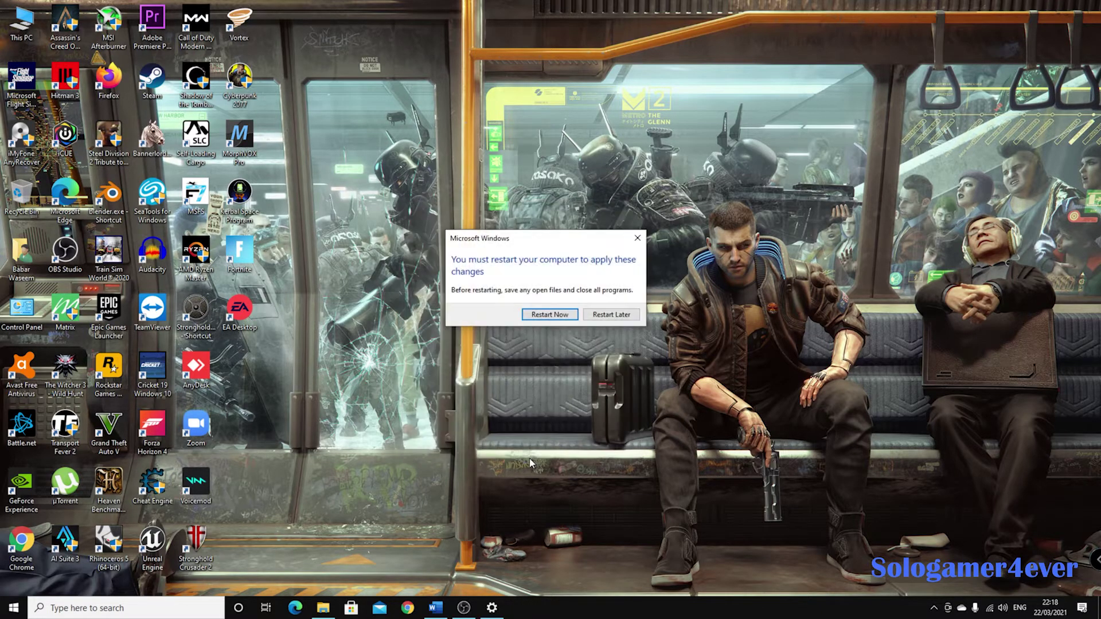
left_click(604, 317)
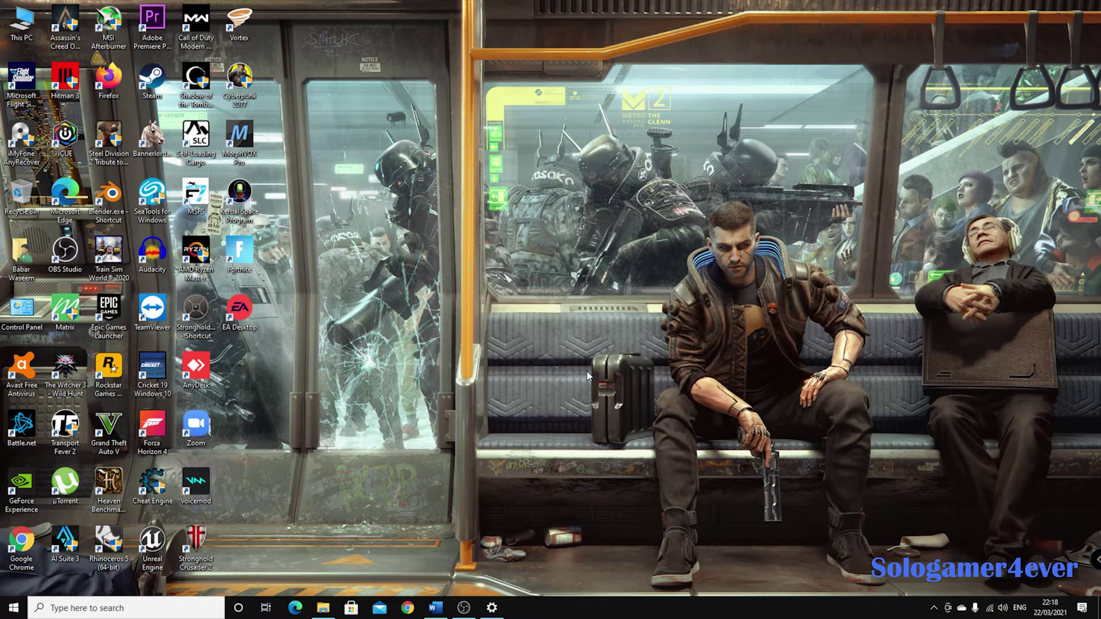